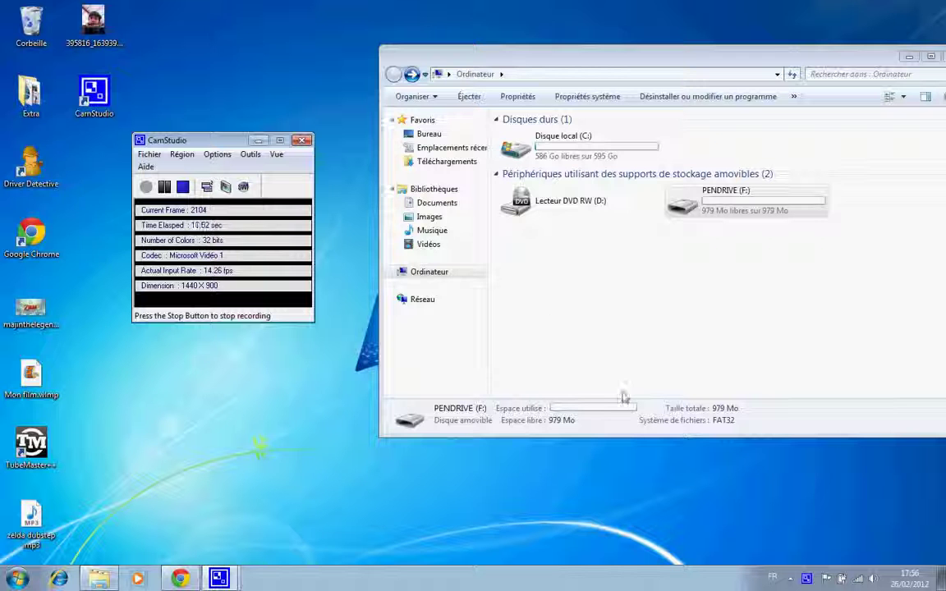
Step: Open the PENDRIVE (F:) removable drive and return to the computer's drive list
click(680, 294)
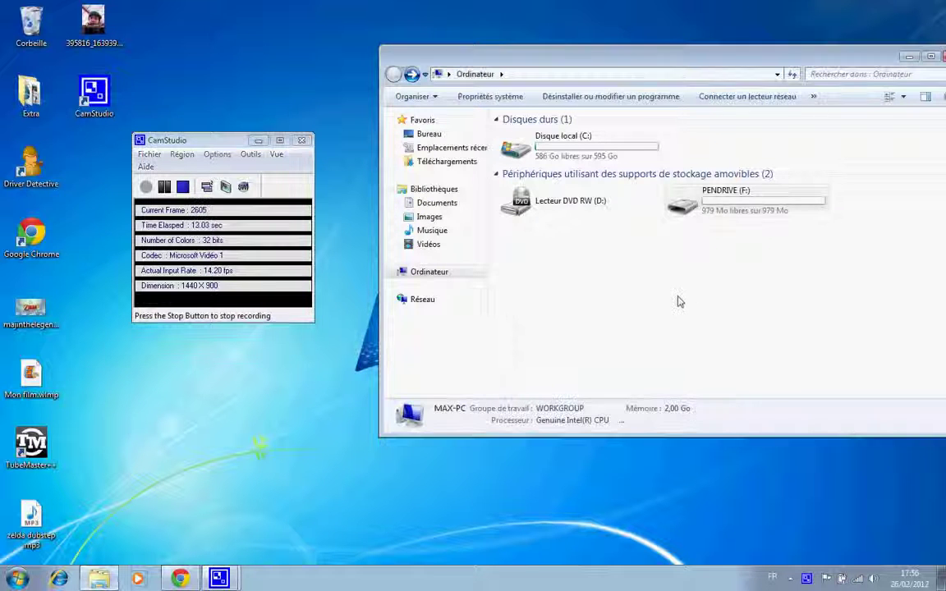
click(770, 211)
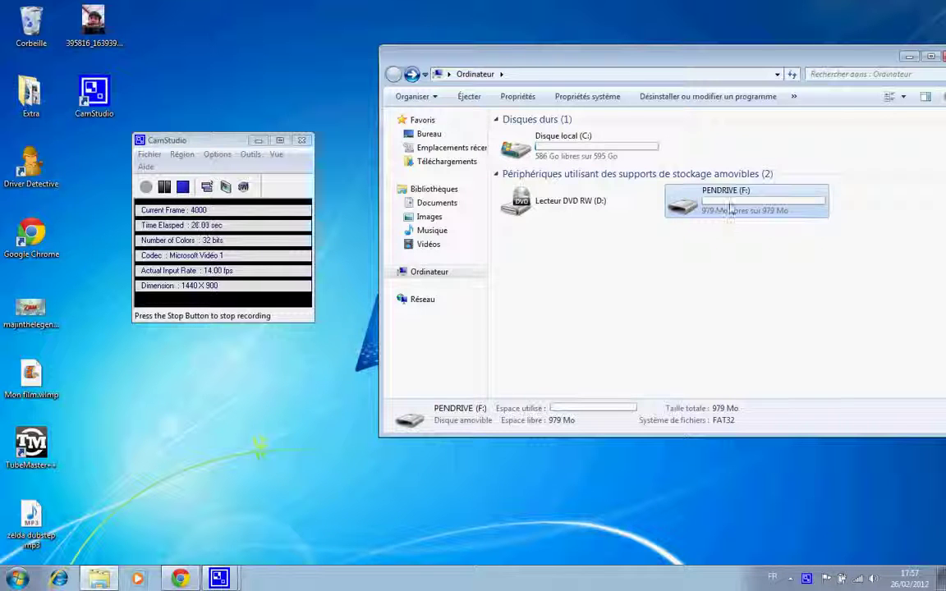
double_click(729, 209)
click(393, 75)
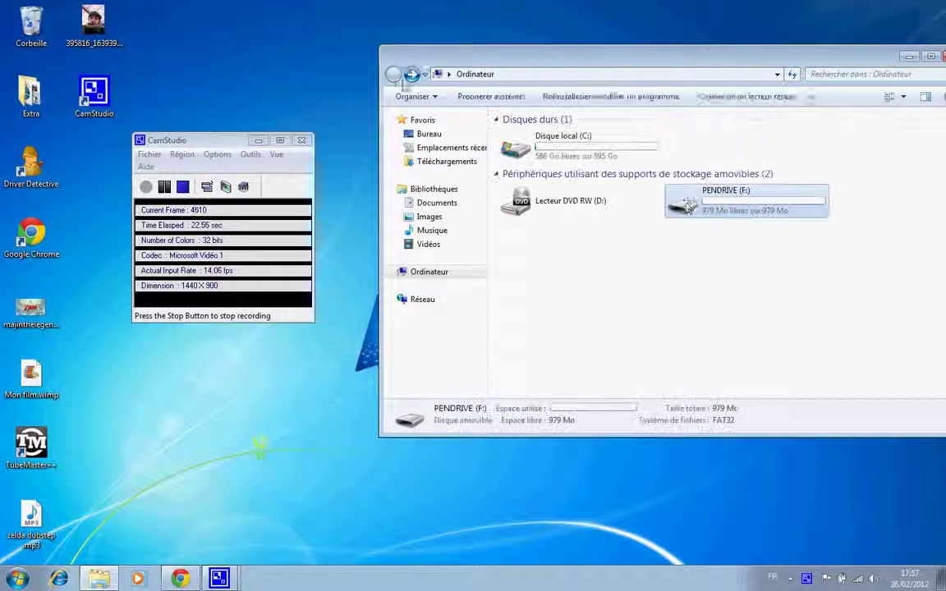
click(731, 320)
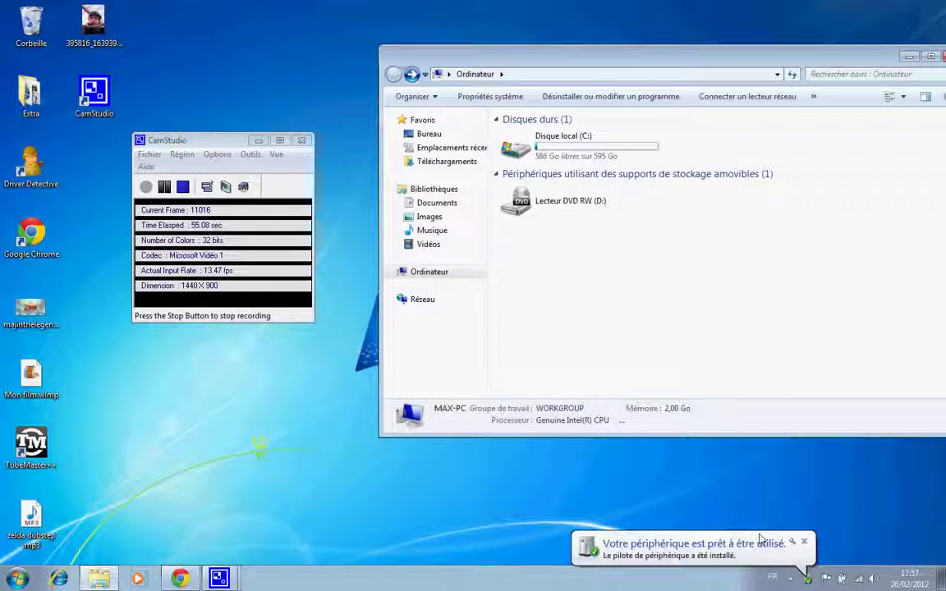
Step: Open the files of the newly connected PENDRIVE (F:) and move its ragge folder to the desktop
click(805, 542)
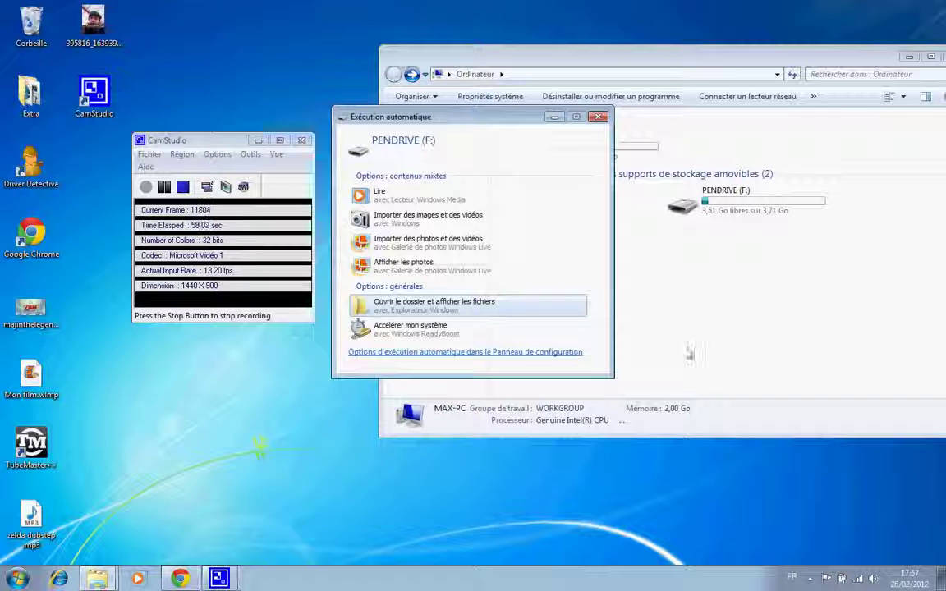
click(458, 308)
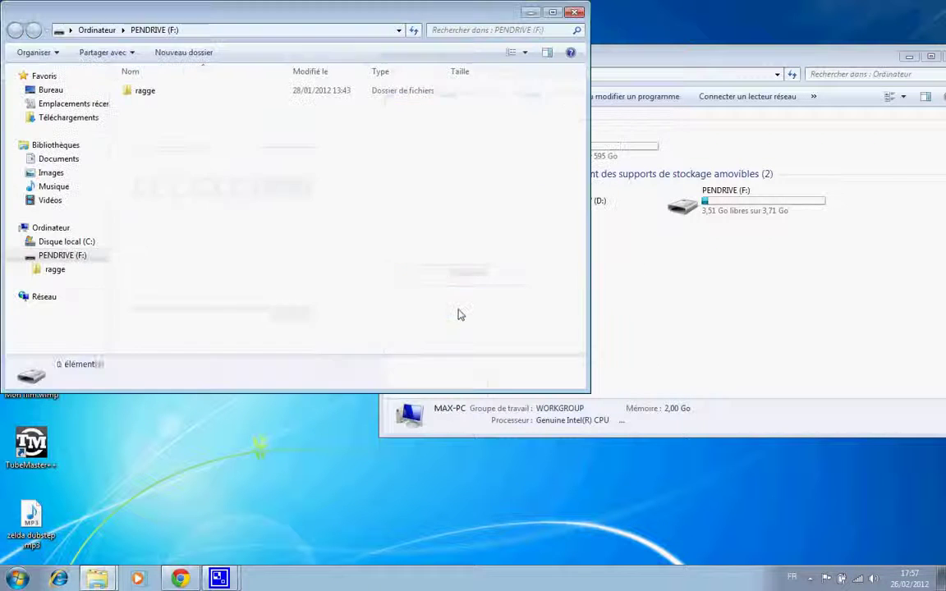
drag(171, 86, 198, 160)
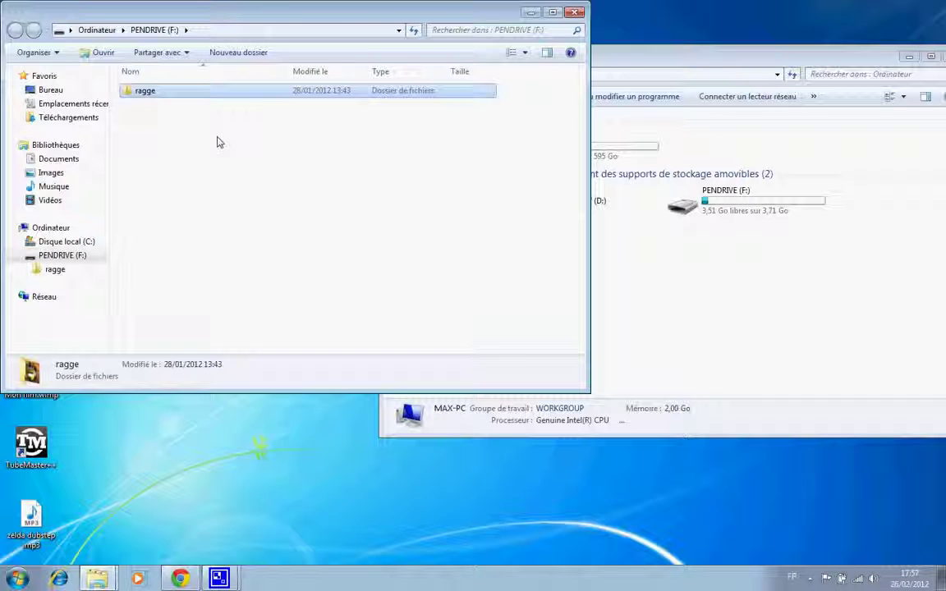
right_click(205, 485)
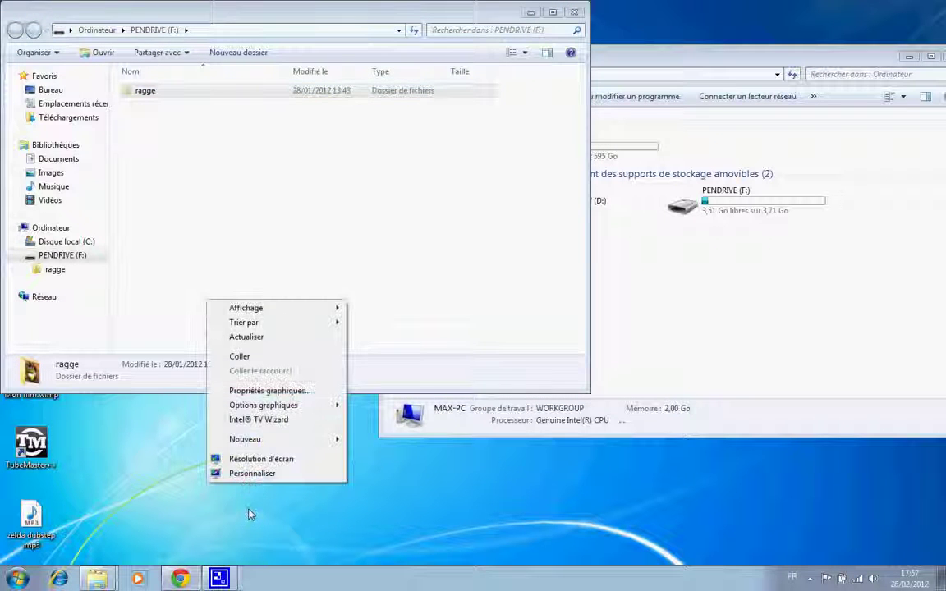
click(255, 358)
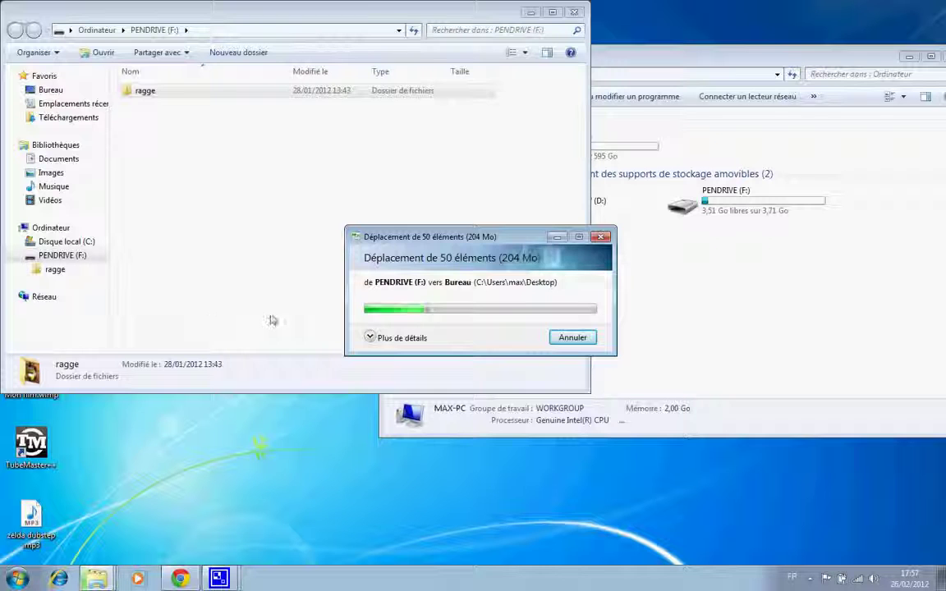
Step: Open the ReadyBoost properties of PENDRIVE (F:) and retest the device
click(710, 258)
right_click(737, 212)
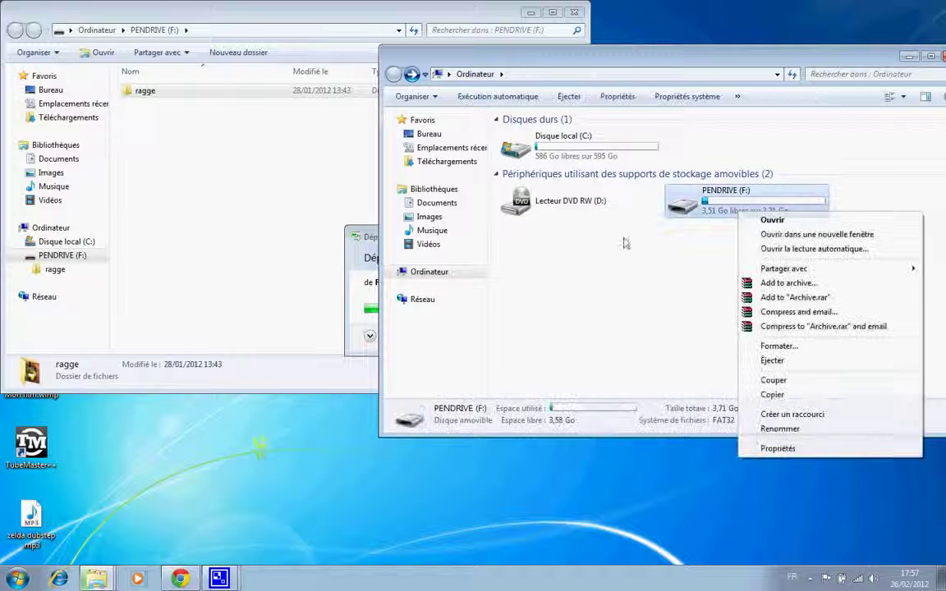
click(801, 448)
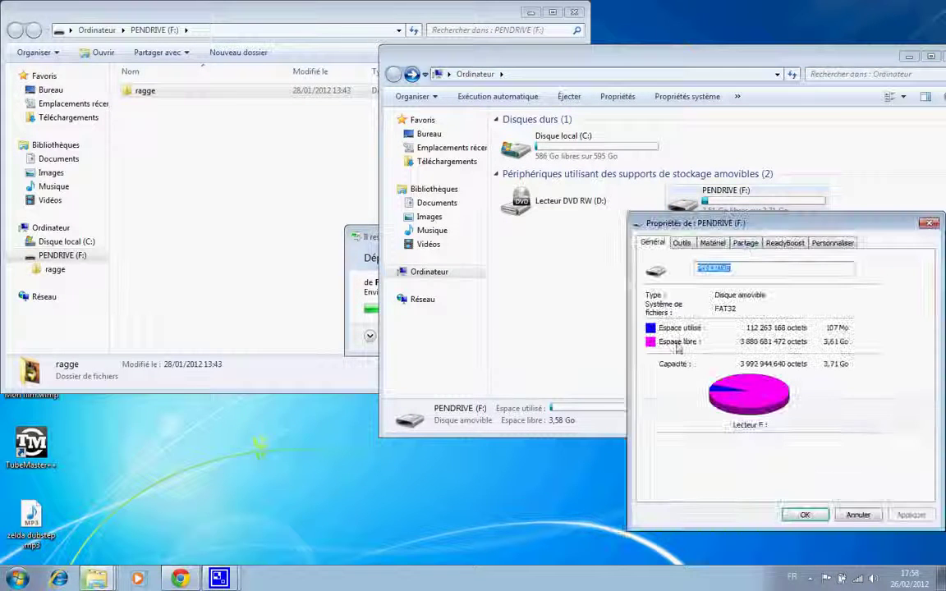
click(786, 243)
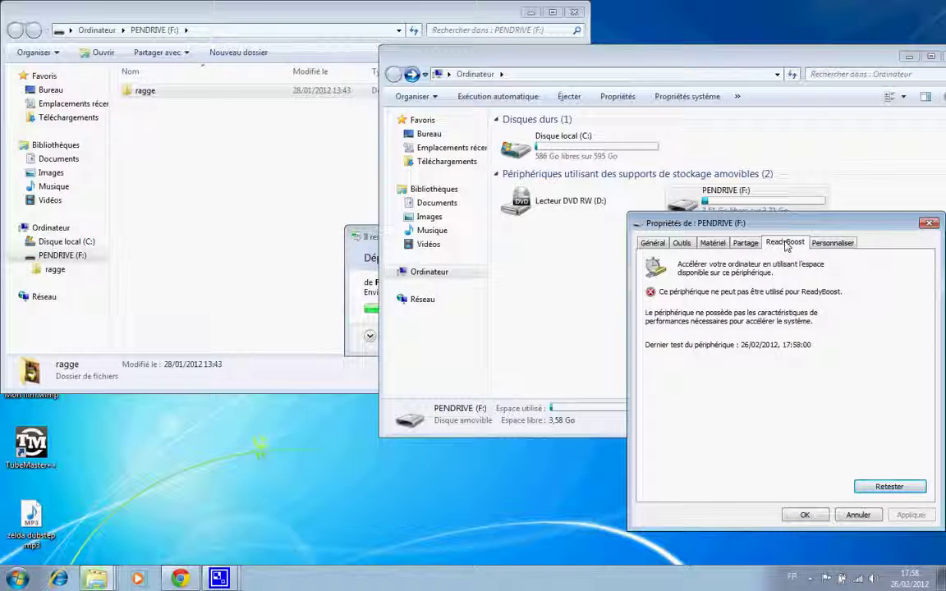
click(365, 239)
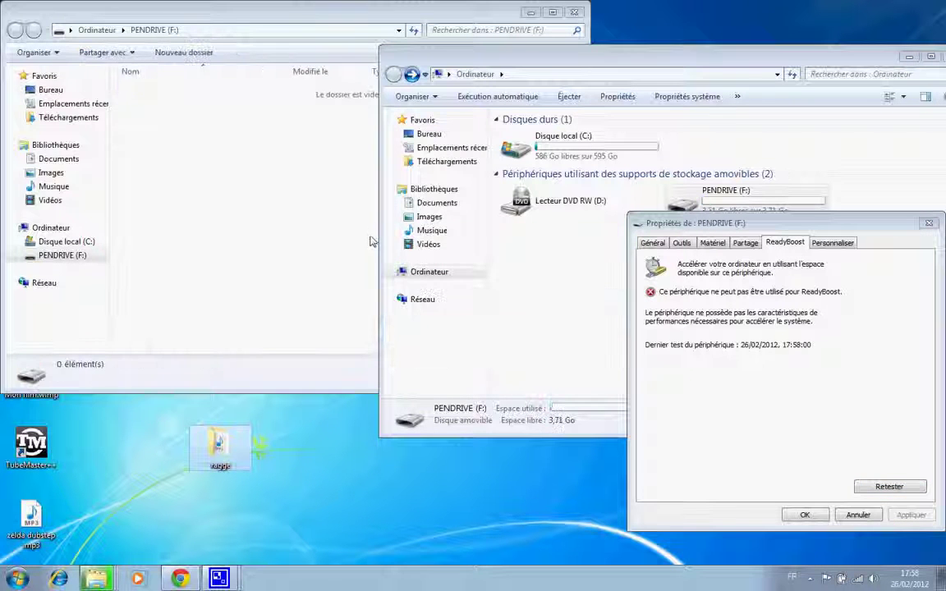
click(889, 487)
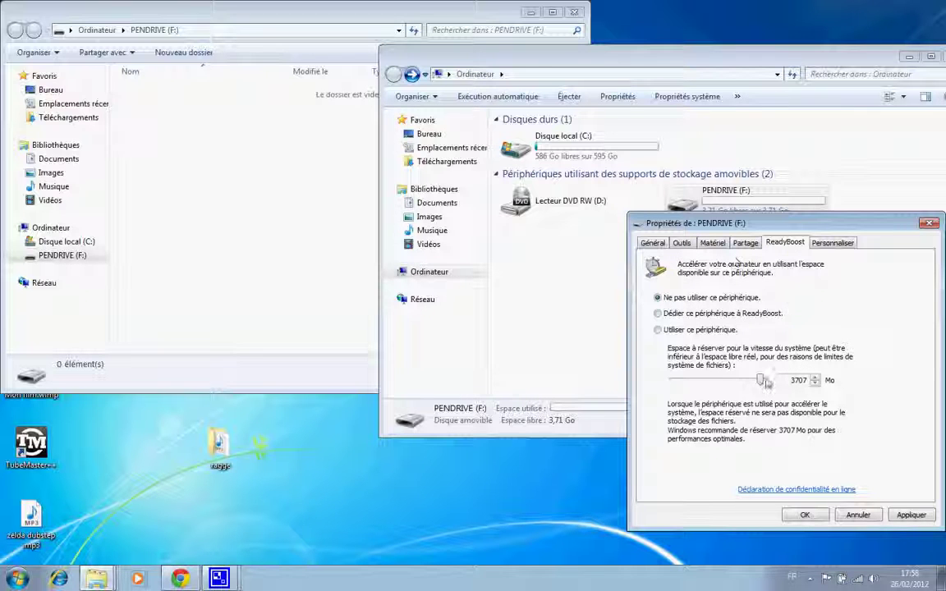
Step: Set ReadyBoost to use the drive with 2000 MB reserved, apply it, and close the PENDRIVE folder window
drag(761, 381, 721, 383)
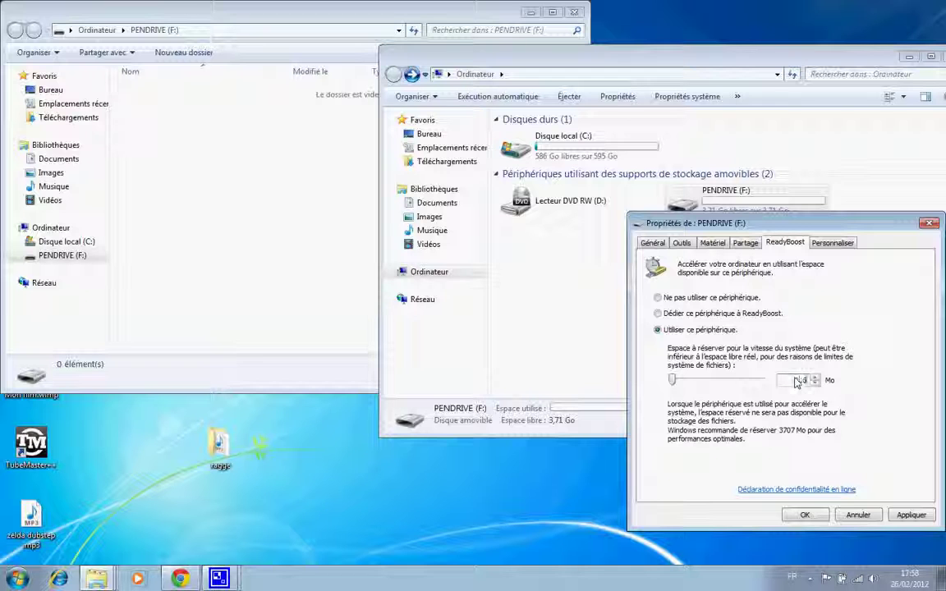
double_click(797, 382)
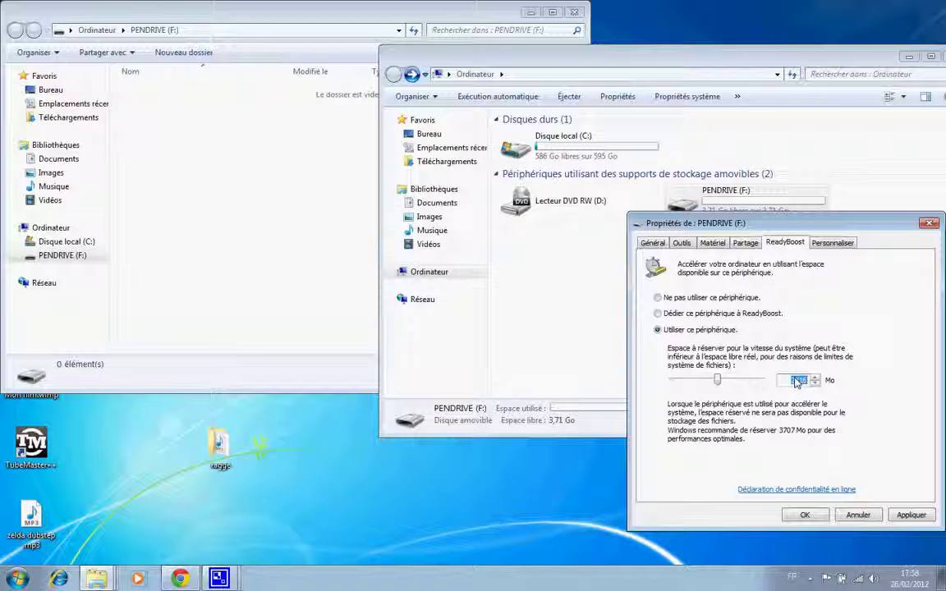
text(2000)
click(908, 516)
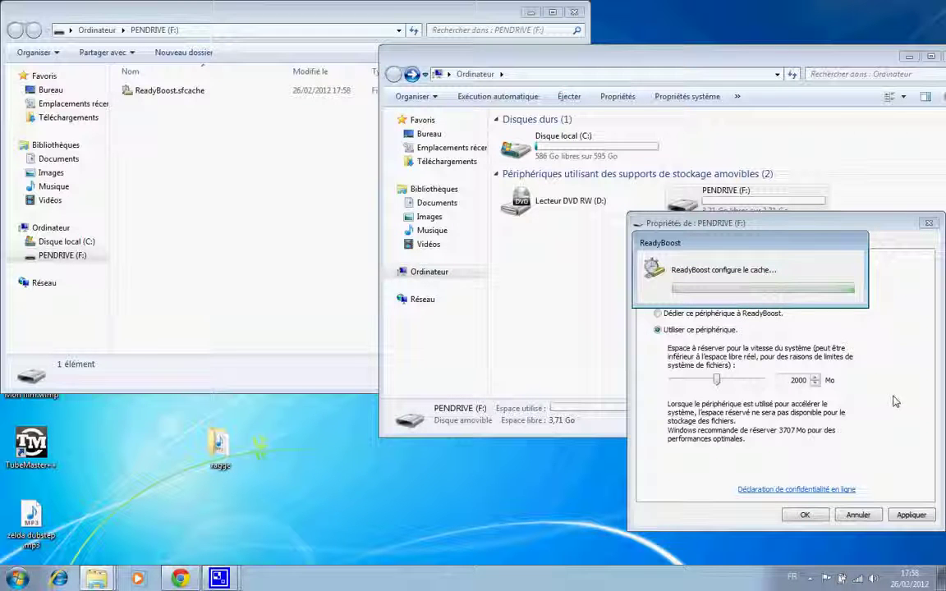
click(298, 9)
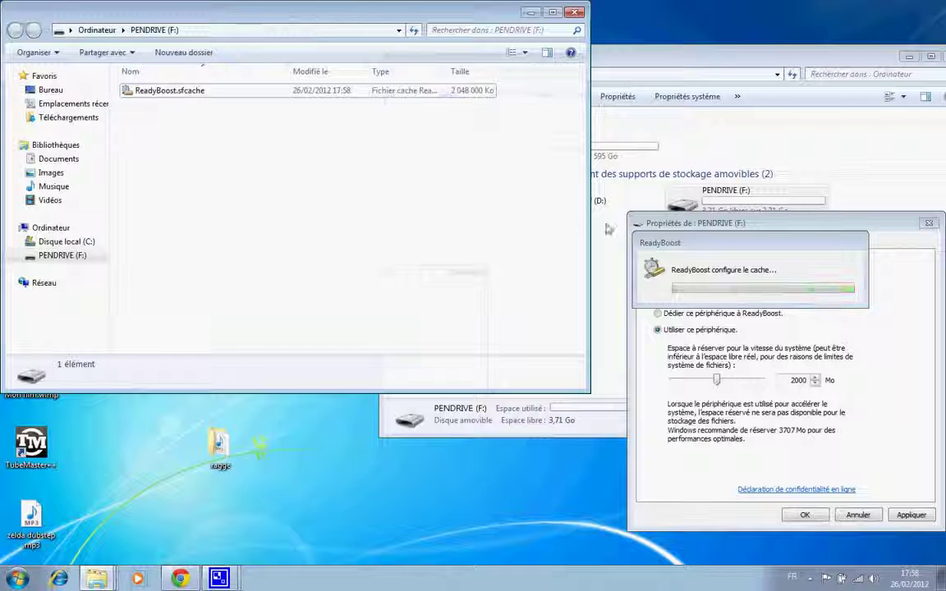
key(alt+F4)
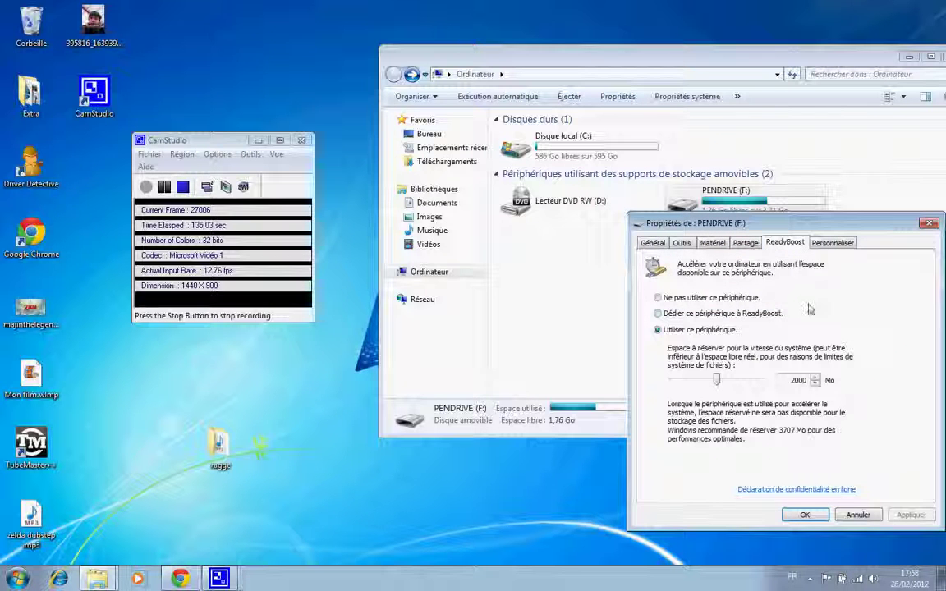
Step: Review the drive's sharing and hardware properties and close the properties dialog
click(747, 244)
click(711, 245)
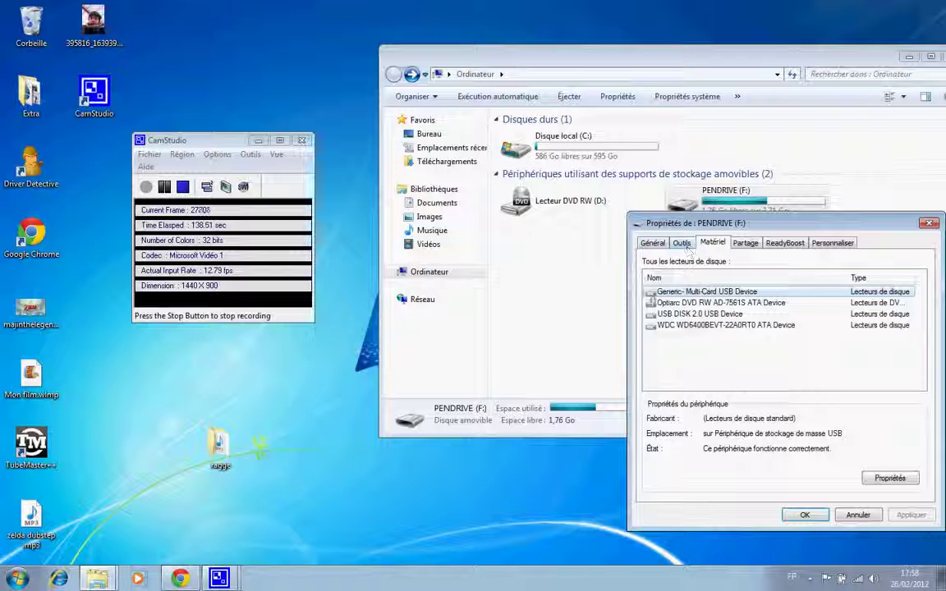
click(929, 224)
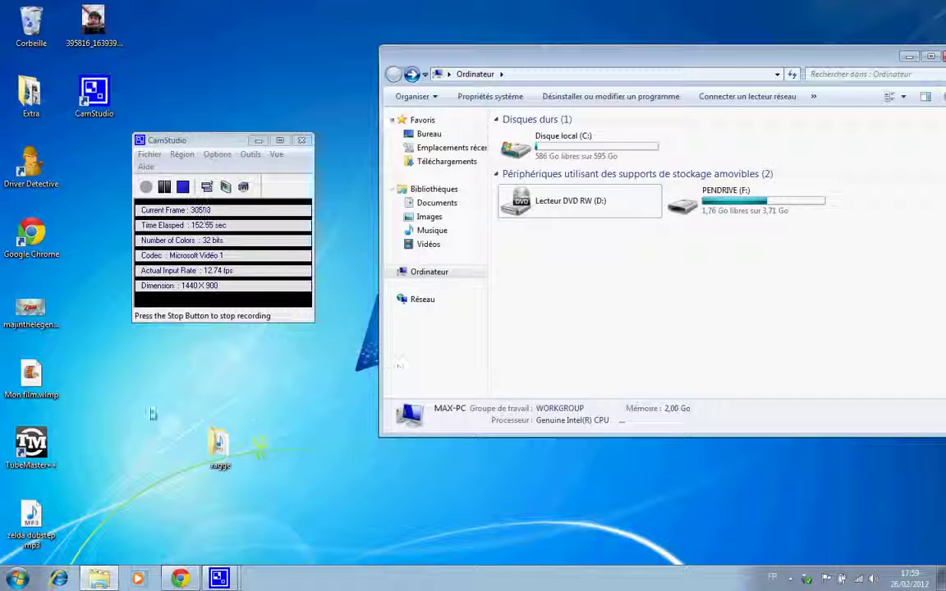
drag(216, 146, 256, 154)
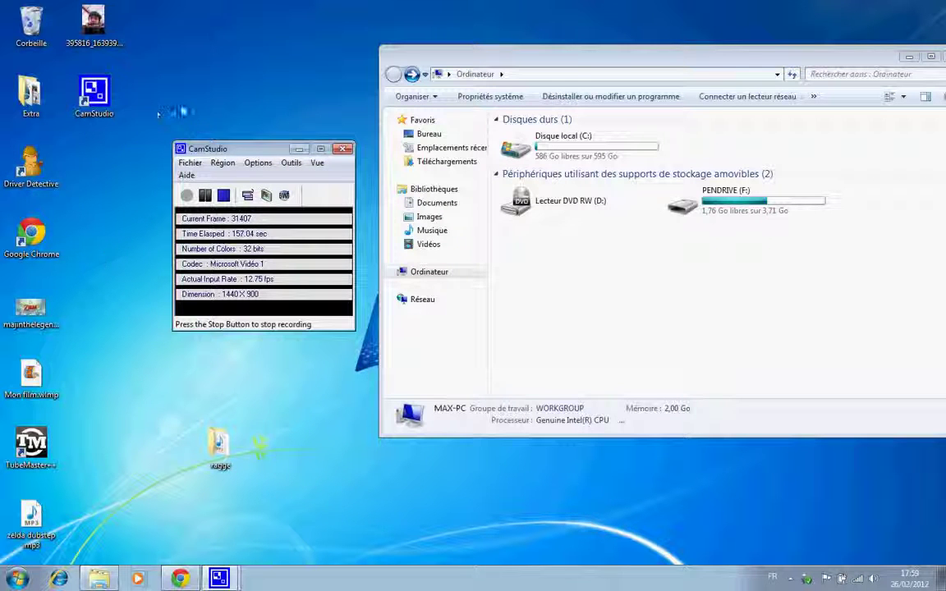
drag(150, 106, 408, 97)
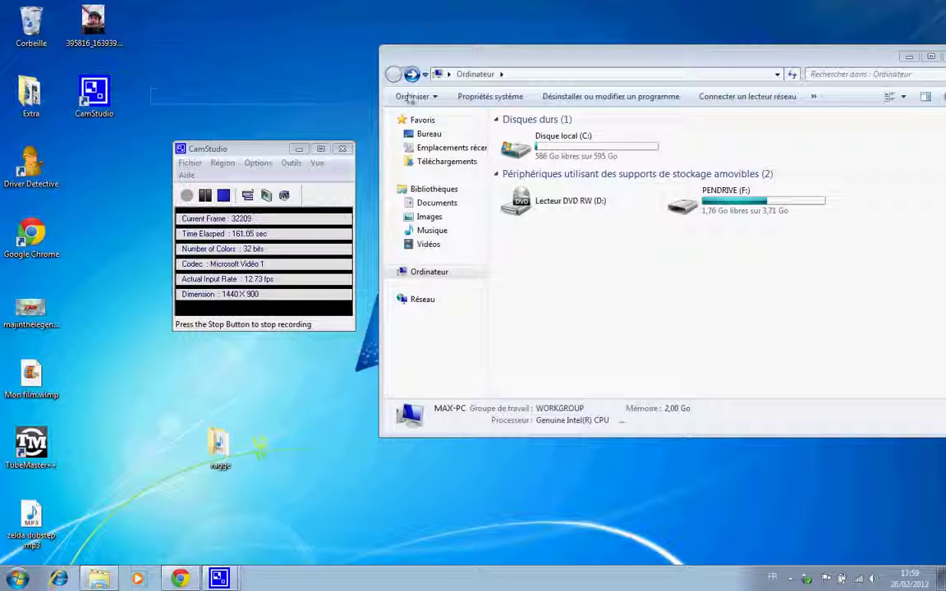
drag(386, 191, 945, 511)
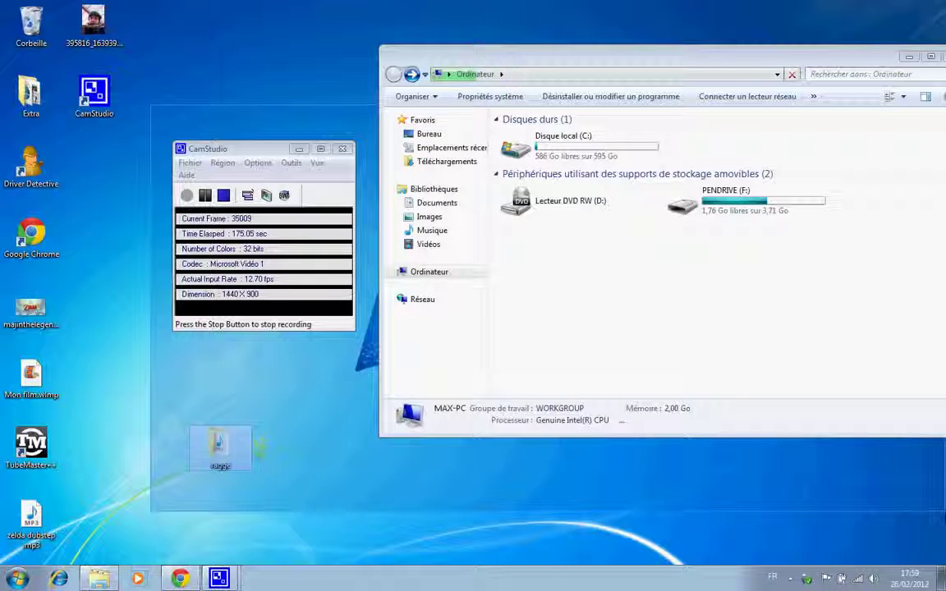
drag(615, 509, 452, 45)
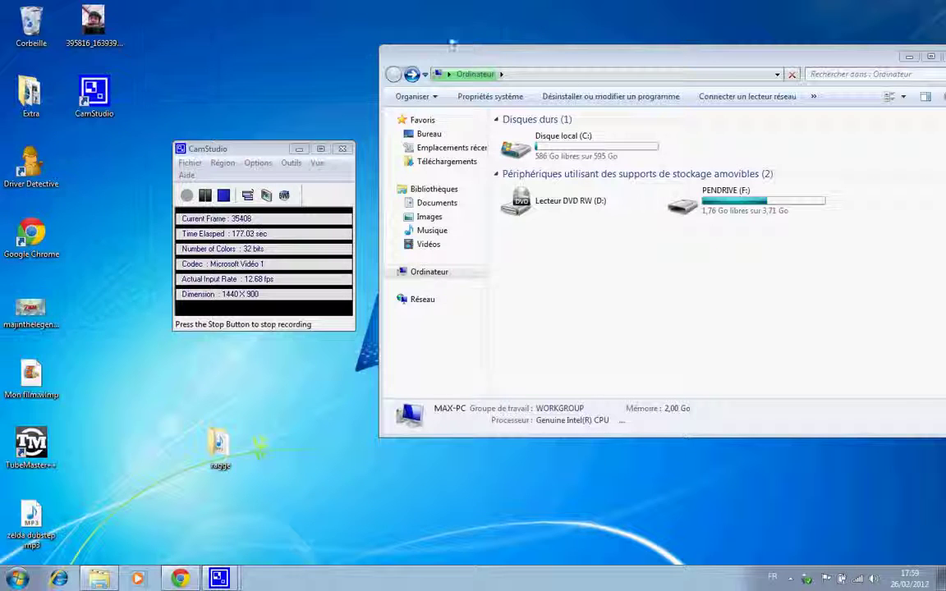
Step: Open the computer's system properties and examine the installed memory and Windows information
key(super)
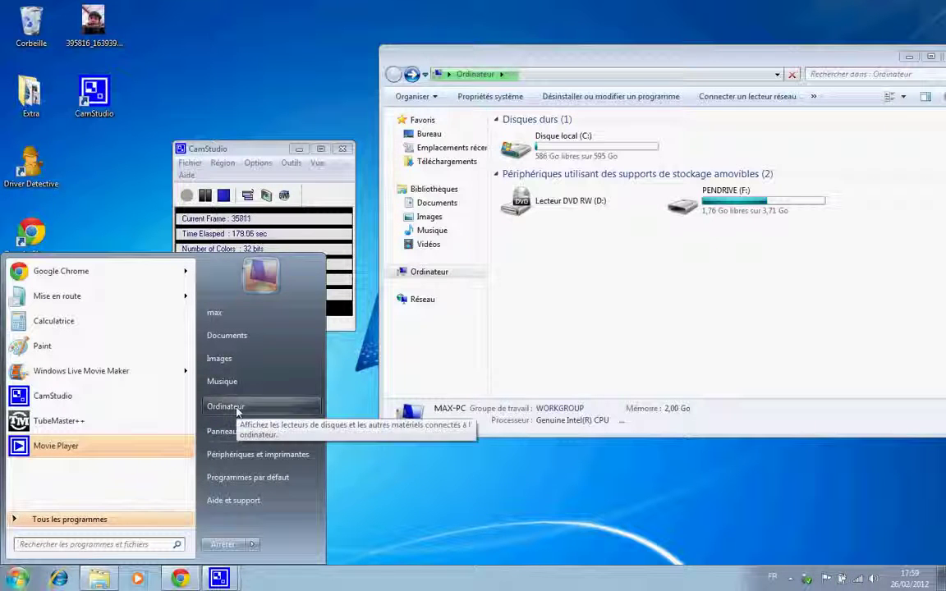
right_click(735, 297)
click(781, 438)
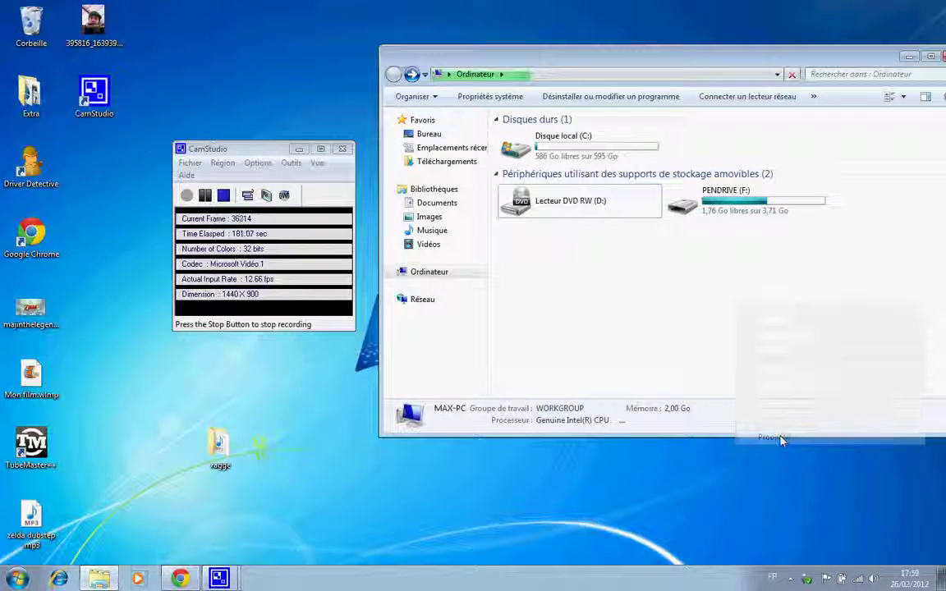
scroll(451, 370, down, 2)
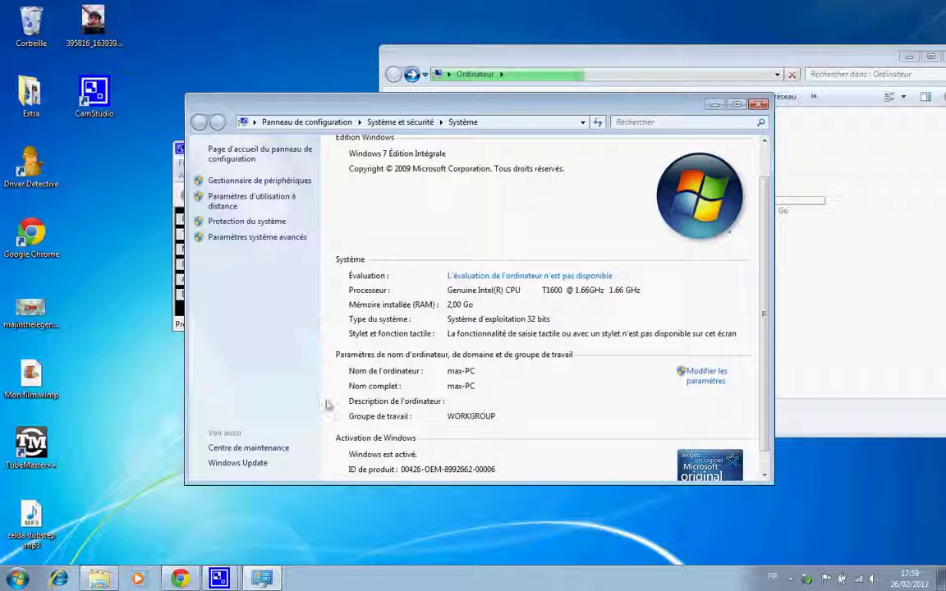
Step: View the contents of the desktop's Extra folder and put it away along with the System window
double_click(31, 95)
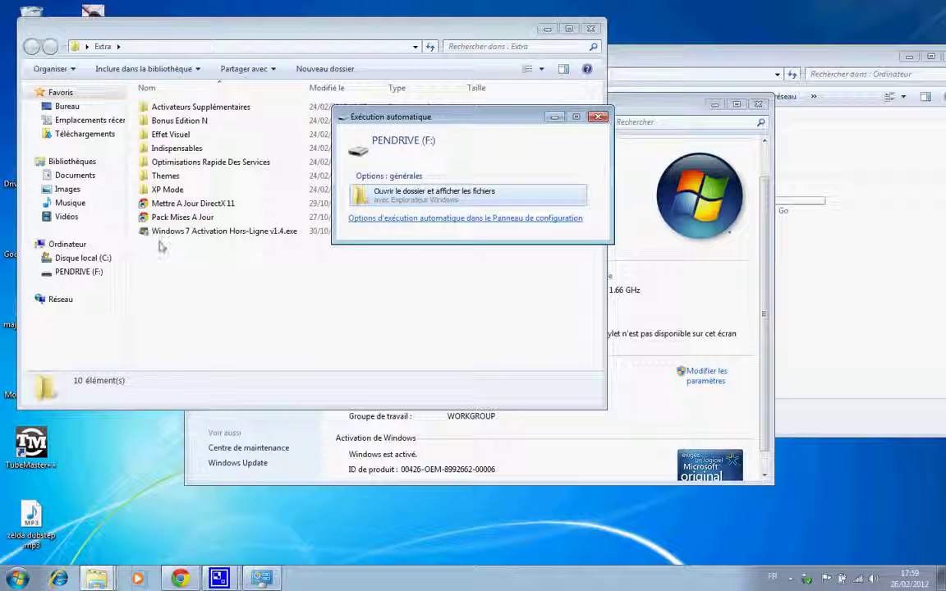
click(599, 117)
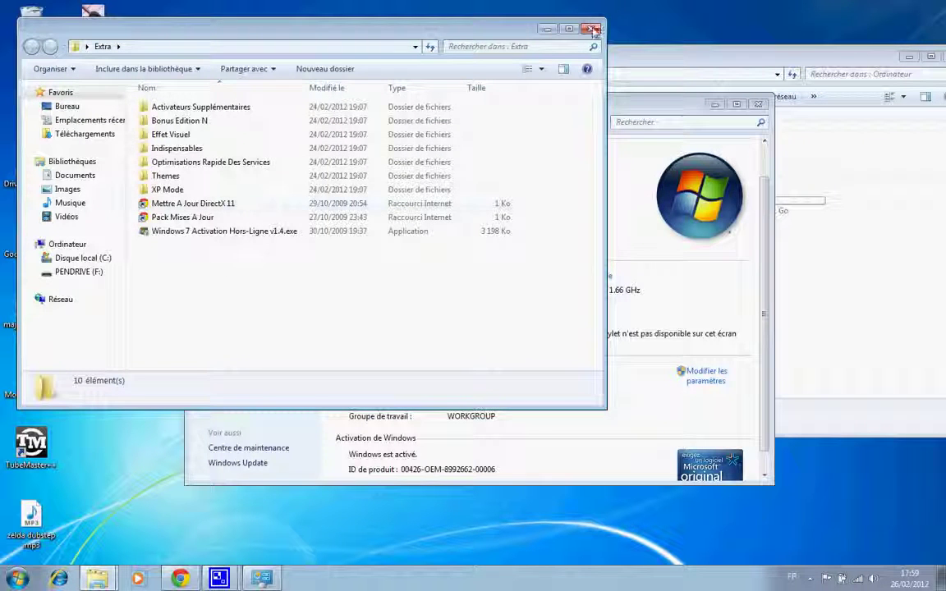
click(546, 28)
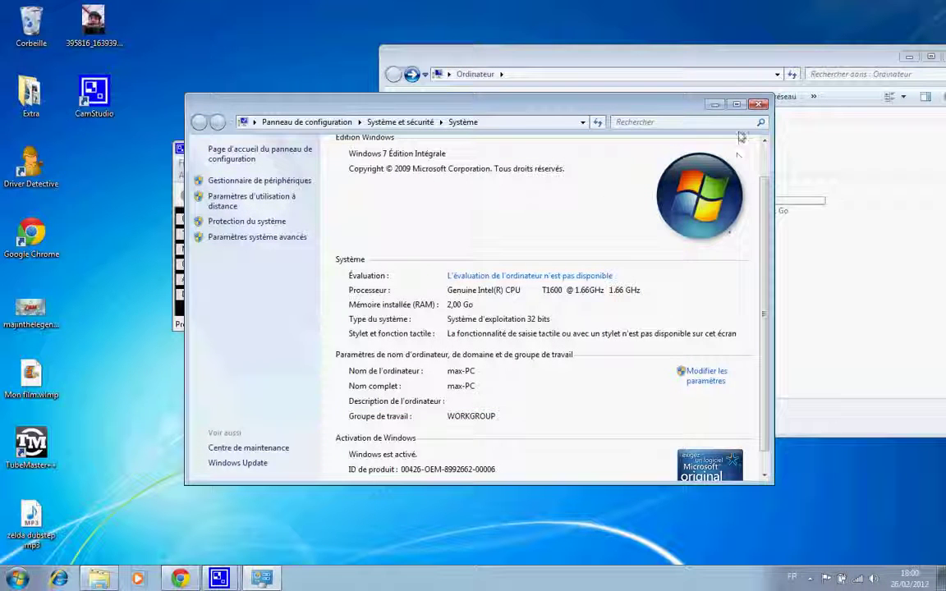
click(759, 105)
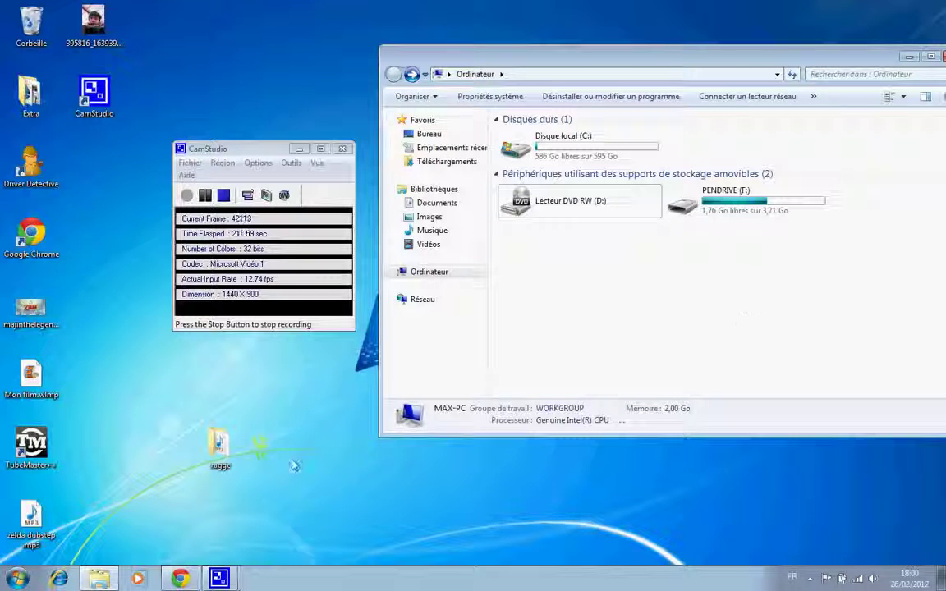
Step: Switch to Chrome, use Facebook as the page "Tutoriel, aide, et autre (Windows et Mac)", and look over its wall posts
key(alt+Tab)
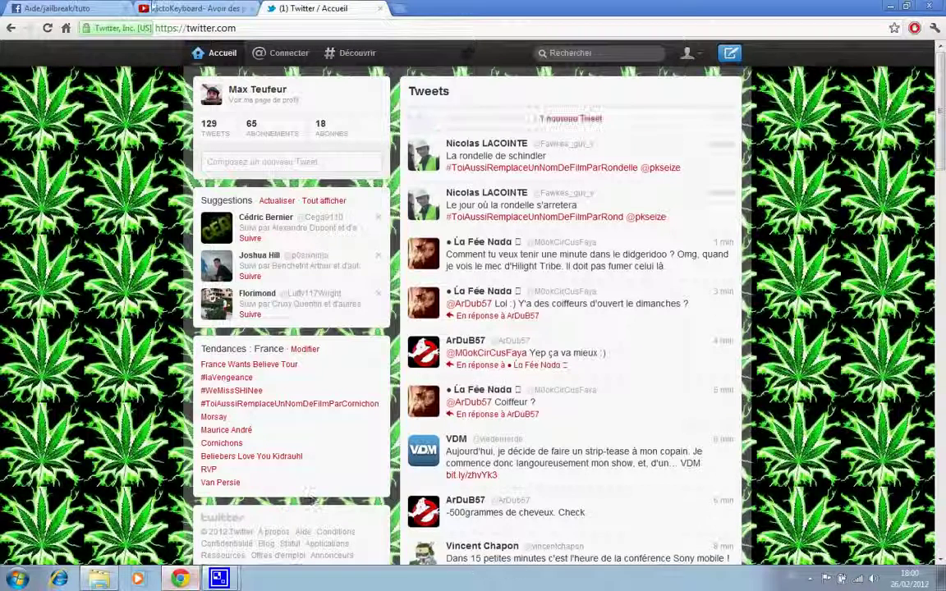
click(74, 8)
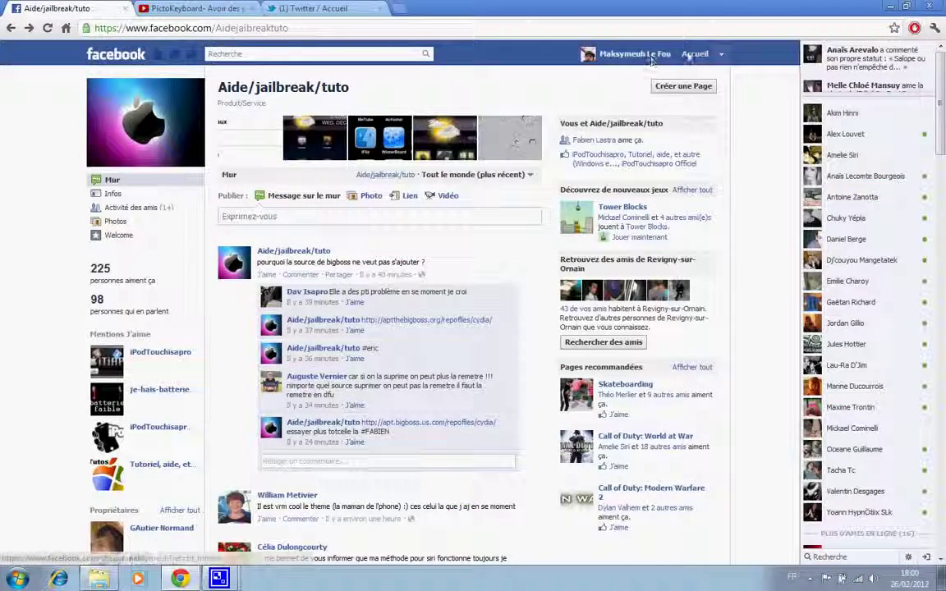
click(722, 54)
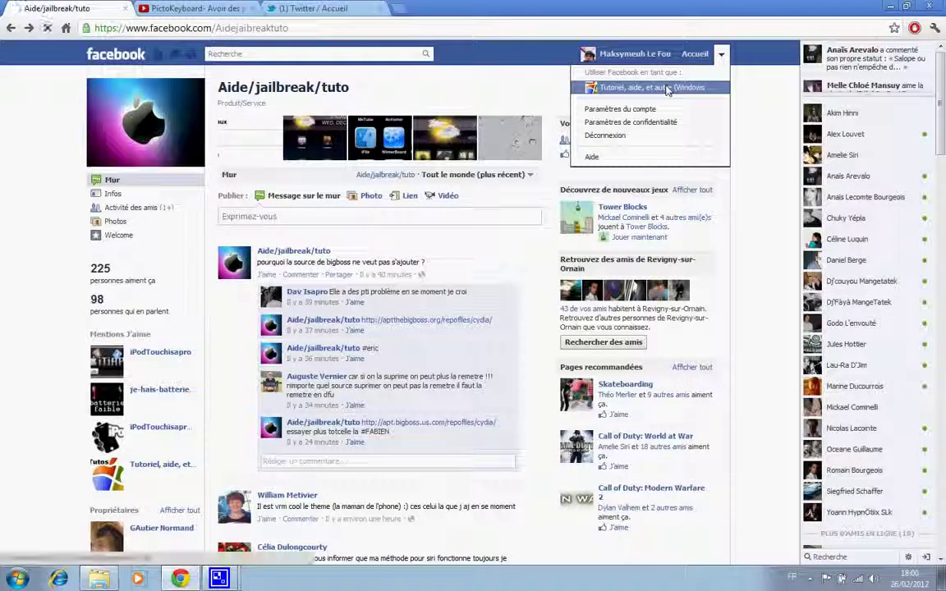
click(668, 88)
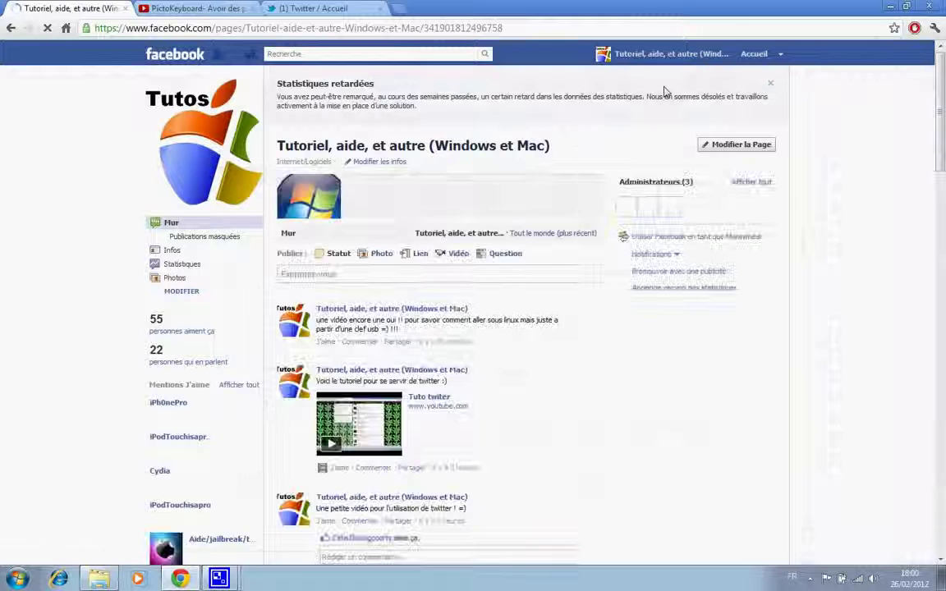
scroll(443, 302, down, 3)
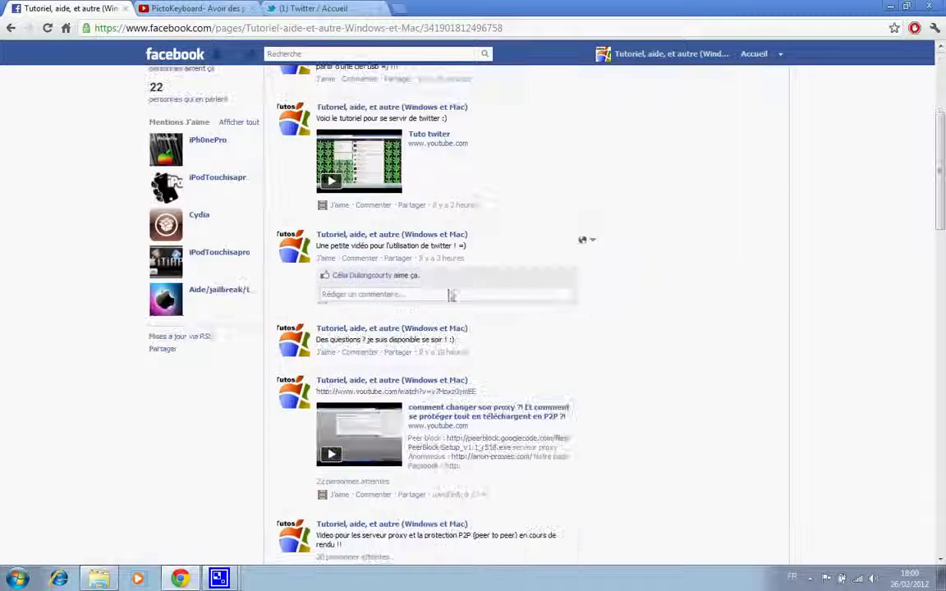
scroll(492, 269, up, 3)
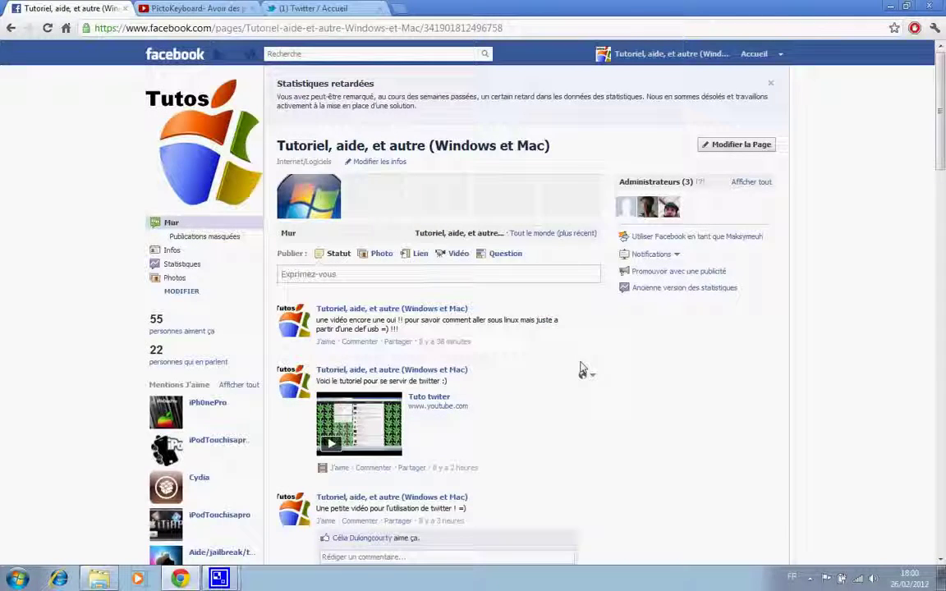
Step: View the uploaded videos on the signed-in account's own YouTube channel and minimize the browser to return to the desktop
click(186, 7)
click(781, 61)
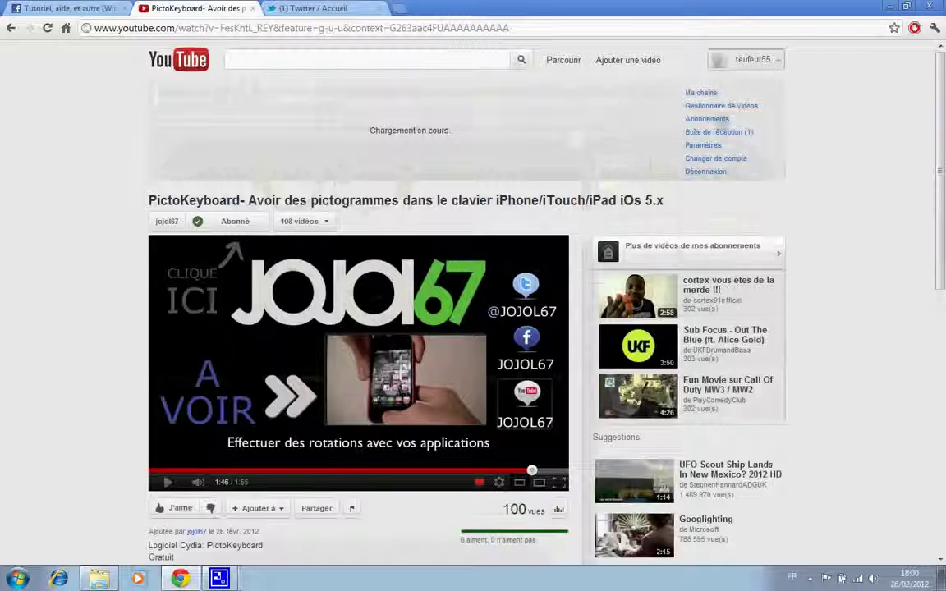
click(337, 144)
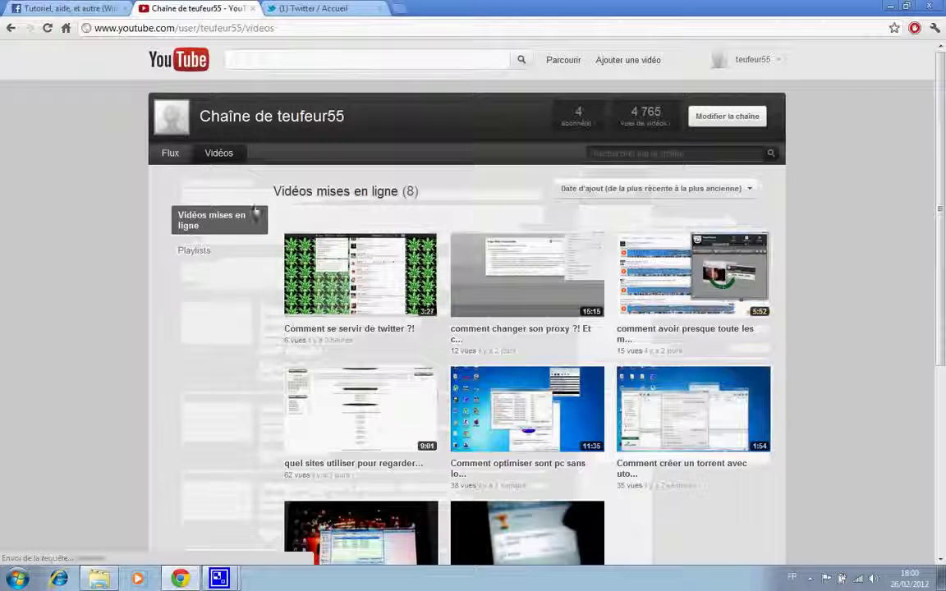
click(889, 7)
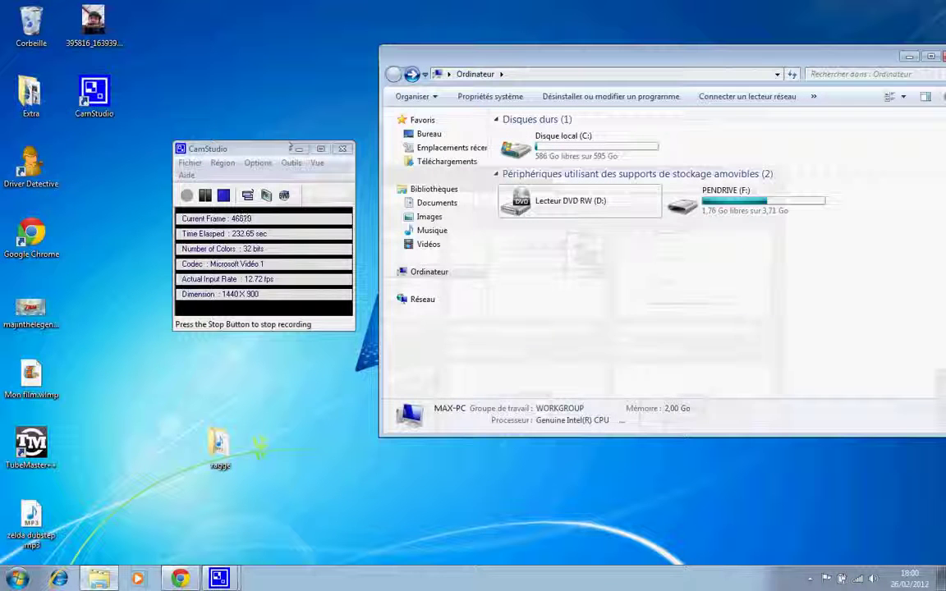